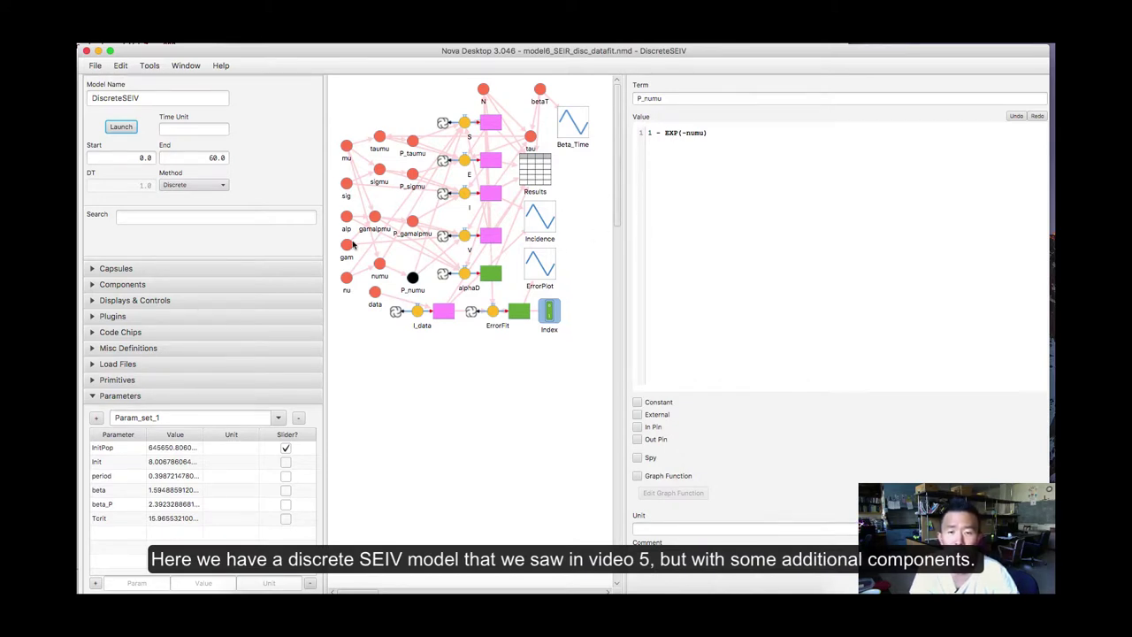
- Widen the DiscreteSEIV model canvas by moving the canvas/property divider to the right
drag(616, 224, 760, 232)
- Deselect P_numu and check the values of the mu, sig, alp, gam and nu terms
click(601, 198)
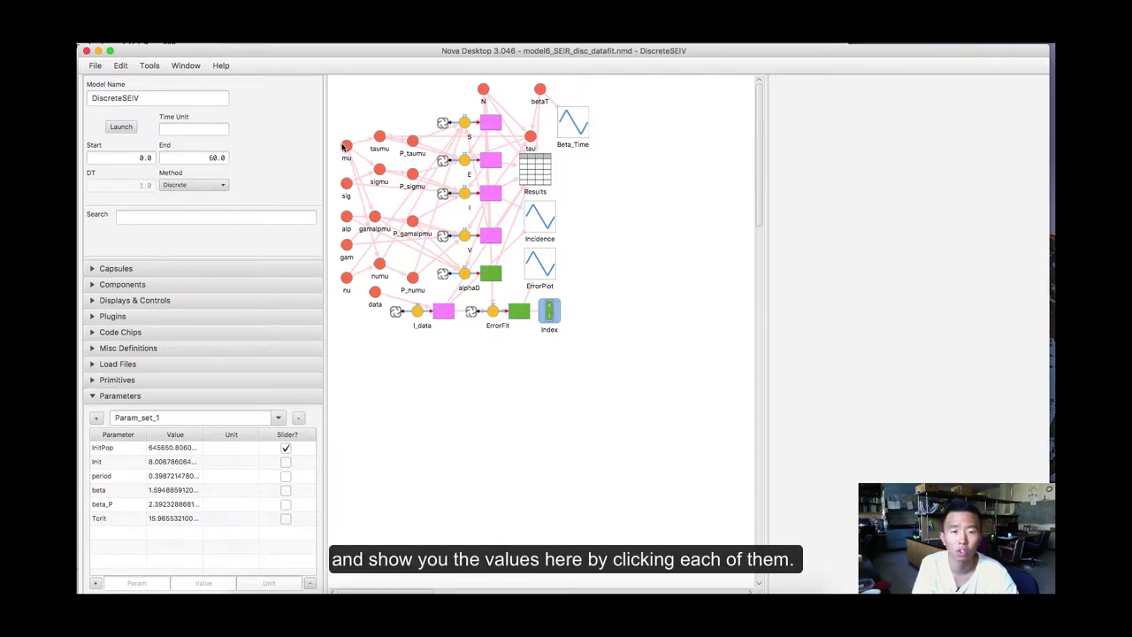
click(345, 147)
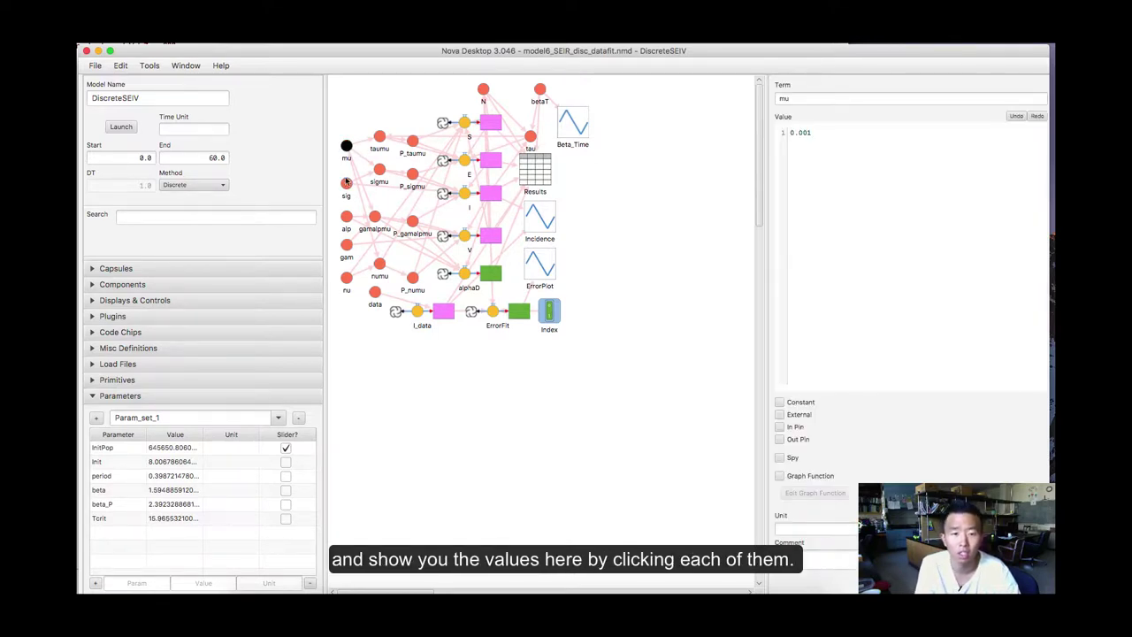
click(346, 185)
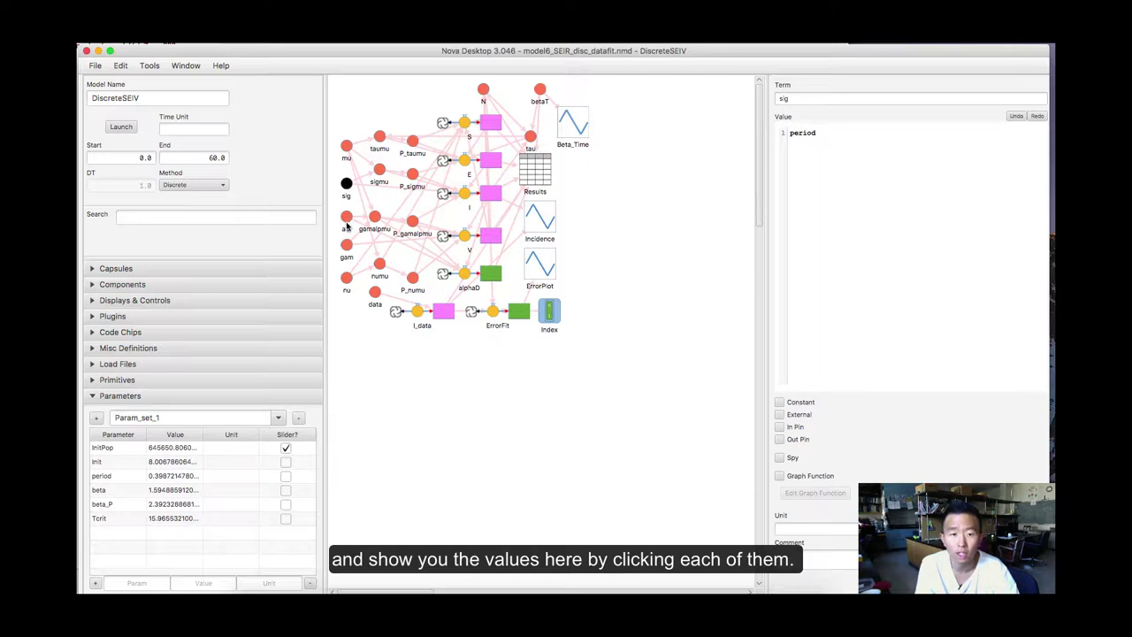
click(345, 218)
click(347, 245)
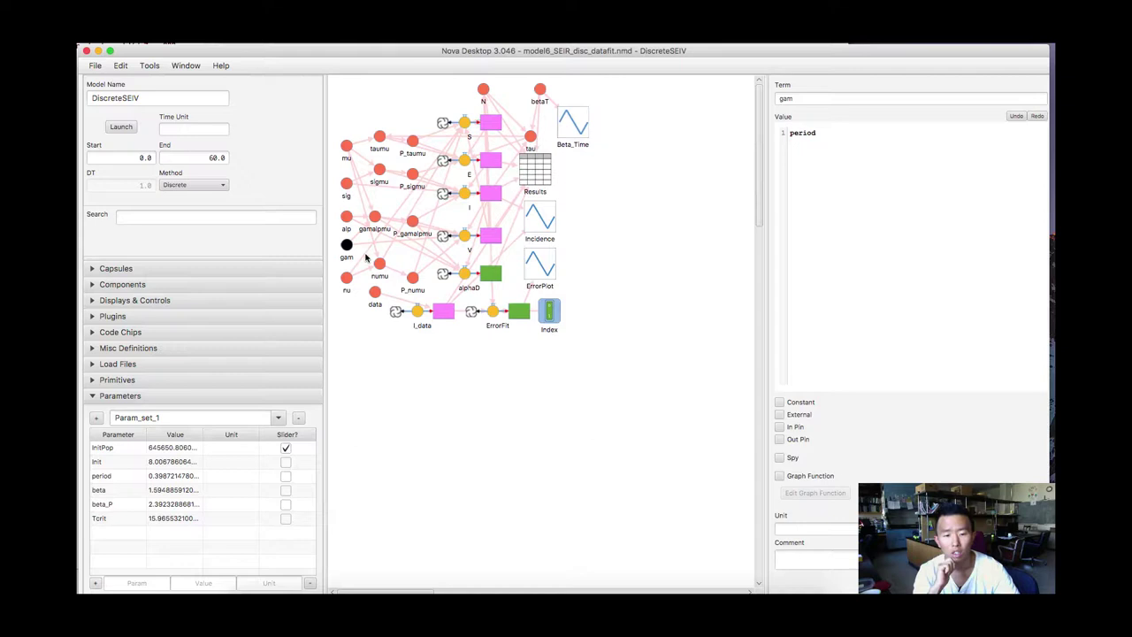
click(346, 277)
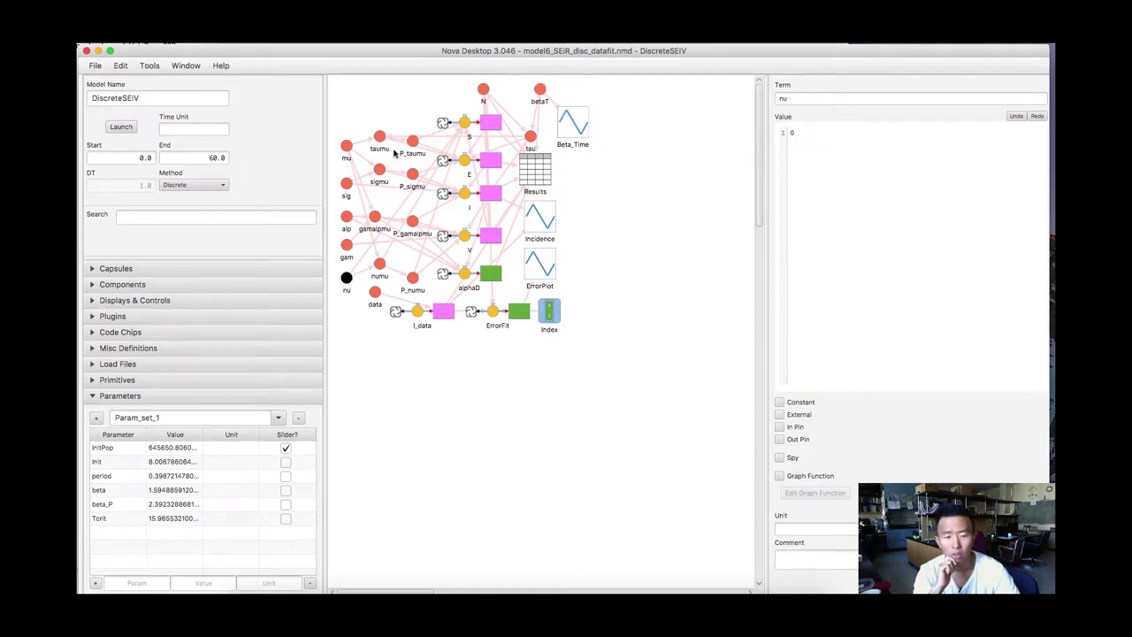
- Inspect the taumu, sigmu, gamalpmu, numu formulas and their P_ probability terms
click(379, 137)
click(379, 171)
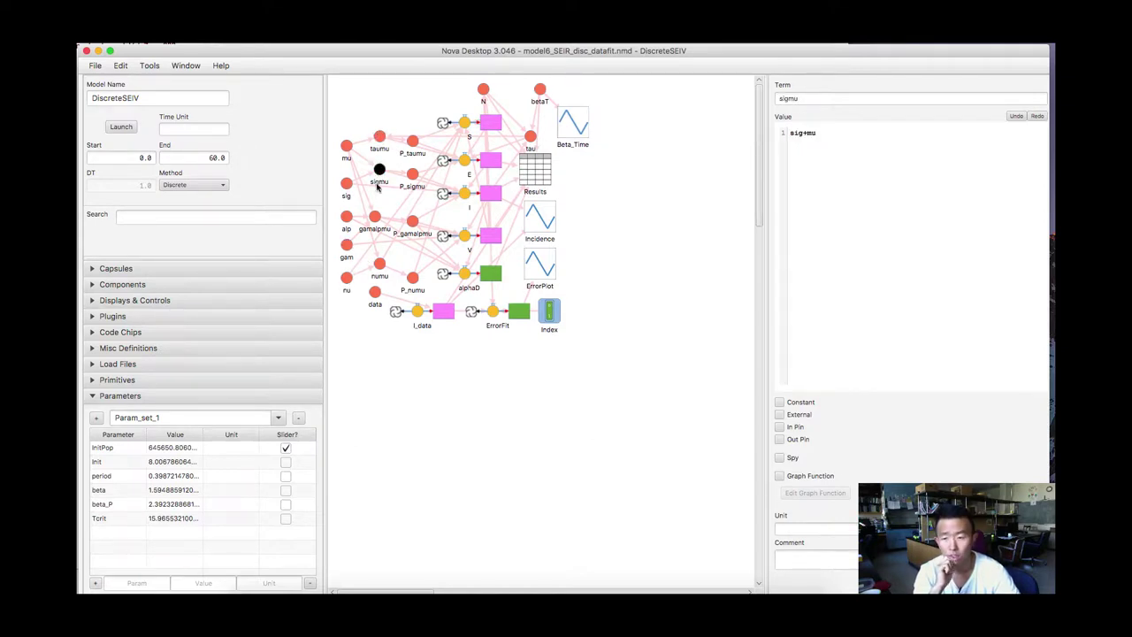
click(375, 217)
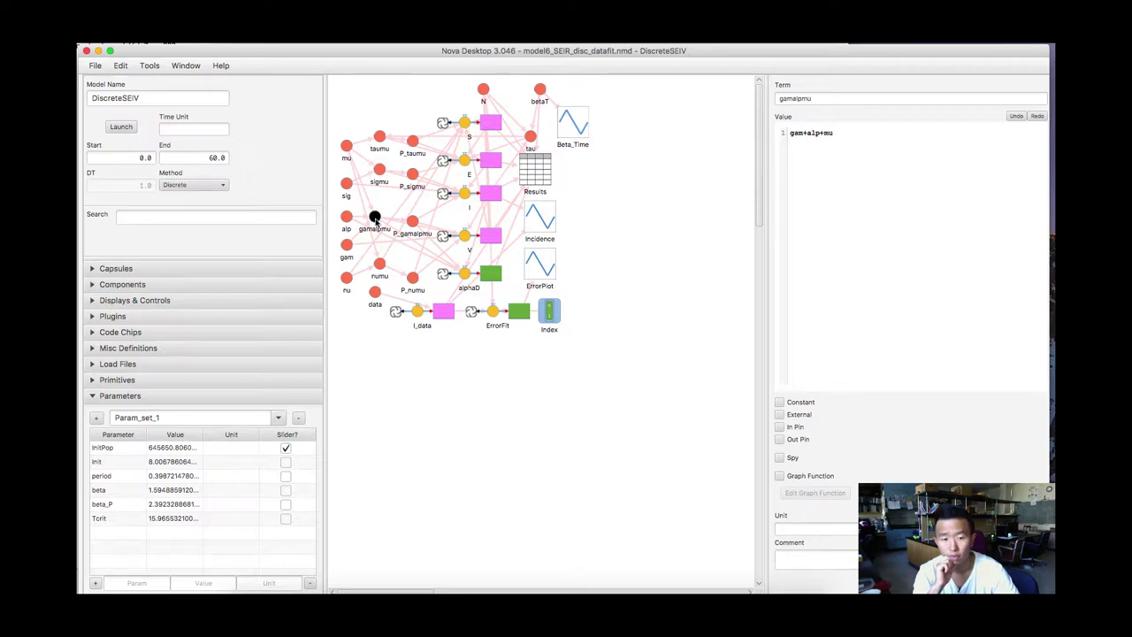
click(379, 263)
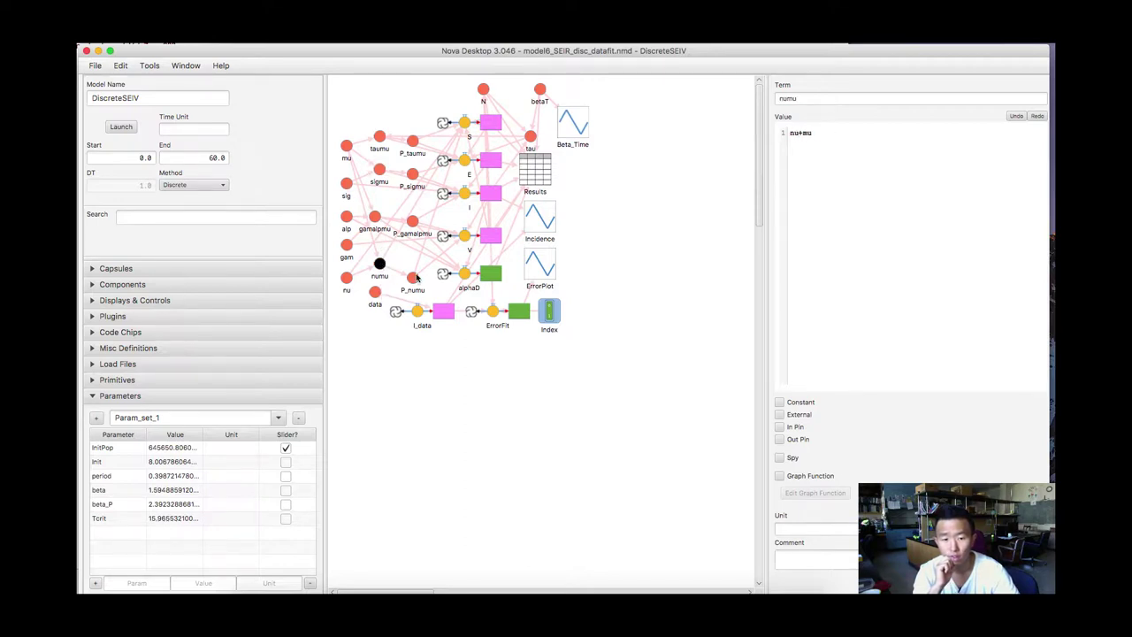
click(412, 276)
click(412, 223)
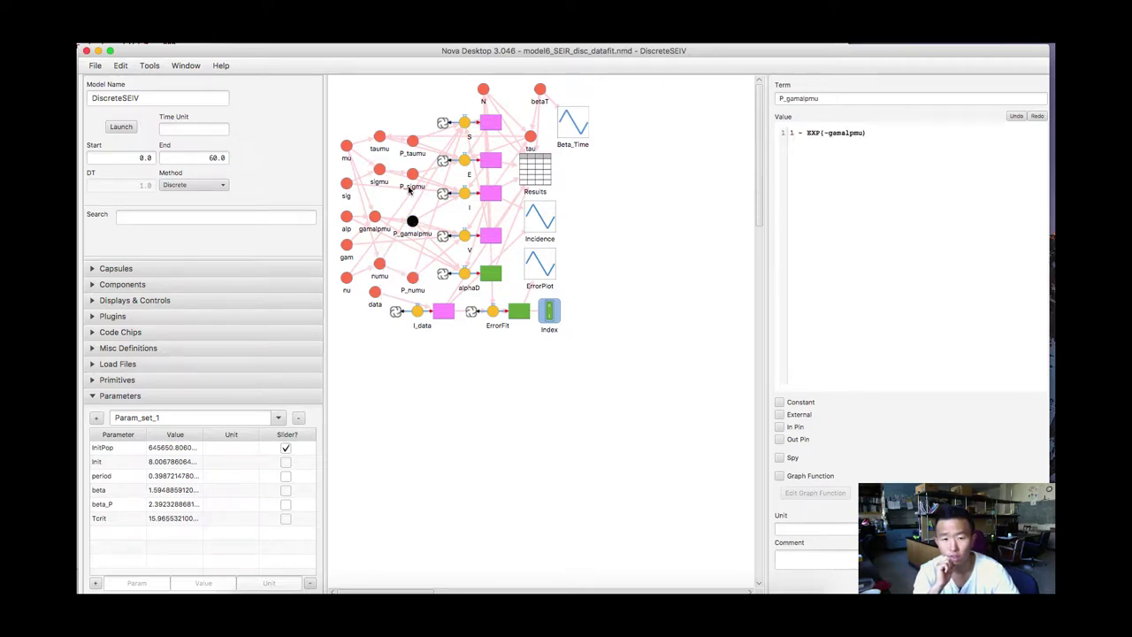
click(412, 174)
click(412, 142)
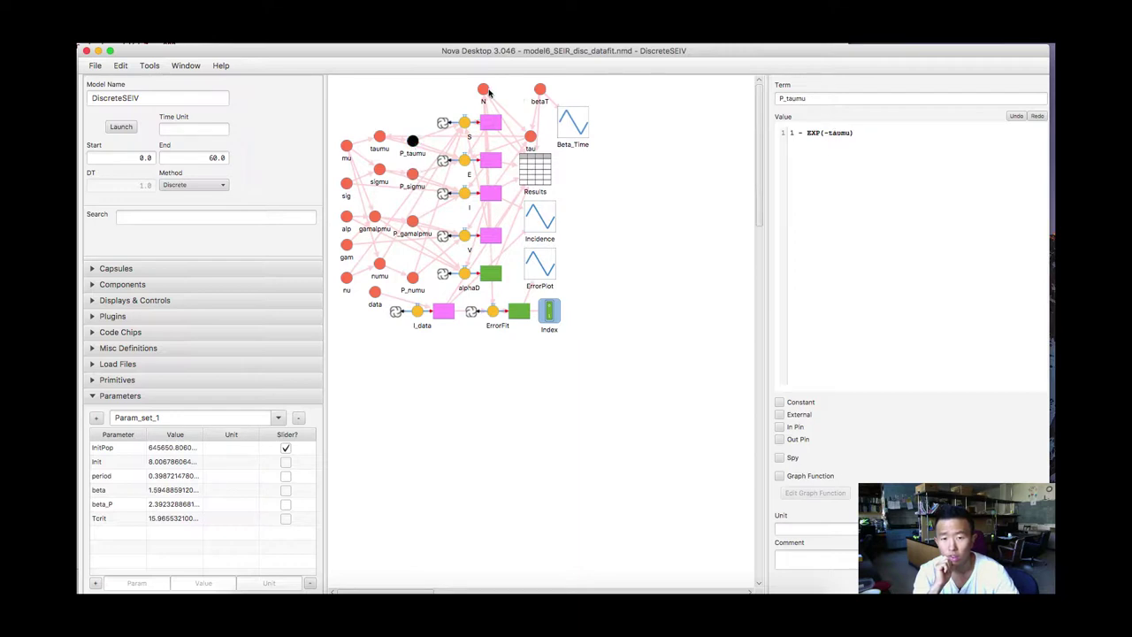
- Inspect N, tau and betaT, defined as beta/(1+POW(TIME()/Tcrit,beta_P))
click(483, 89)
click(529, 136)
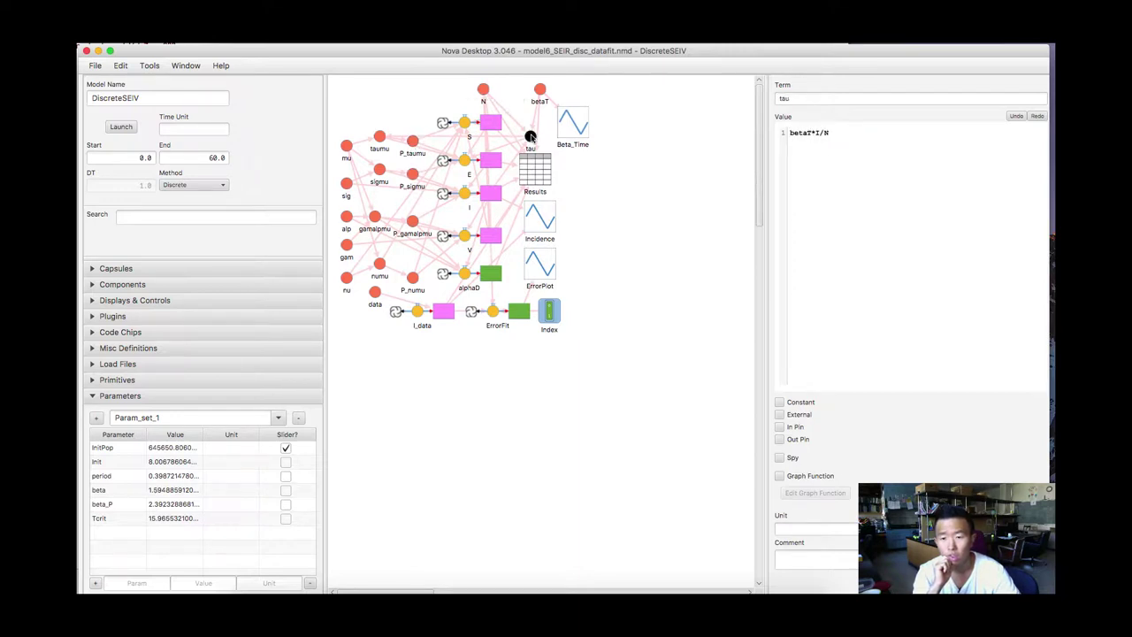
click(541, 90)
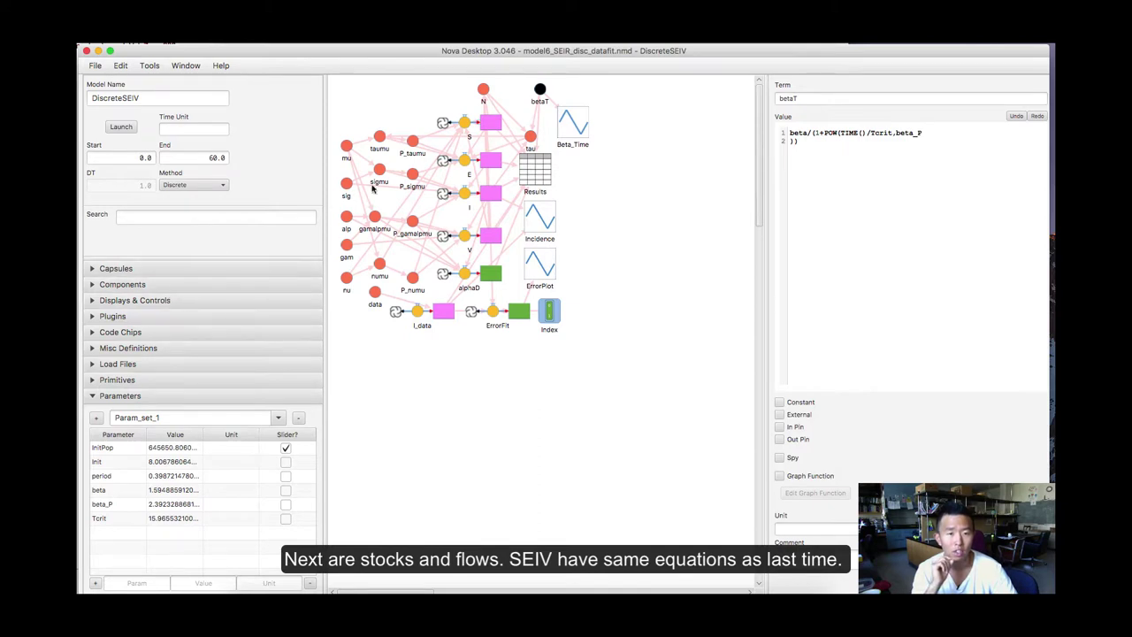
- Review the S, E, I, V and alphaD state equations
click(488, 125)
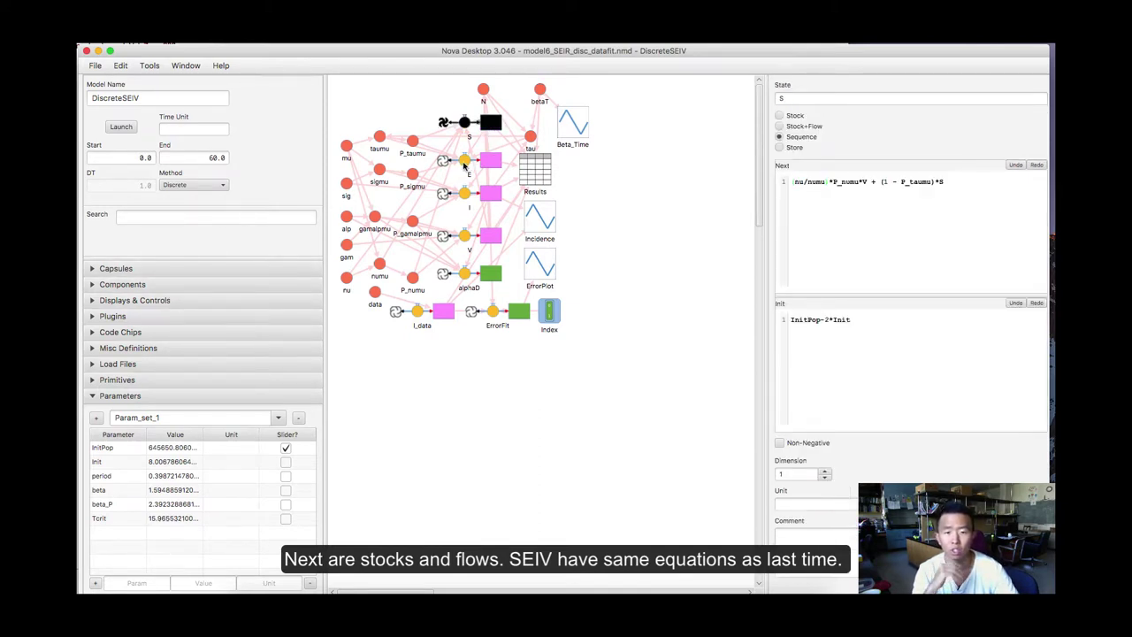
click(468, 164)
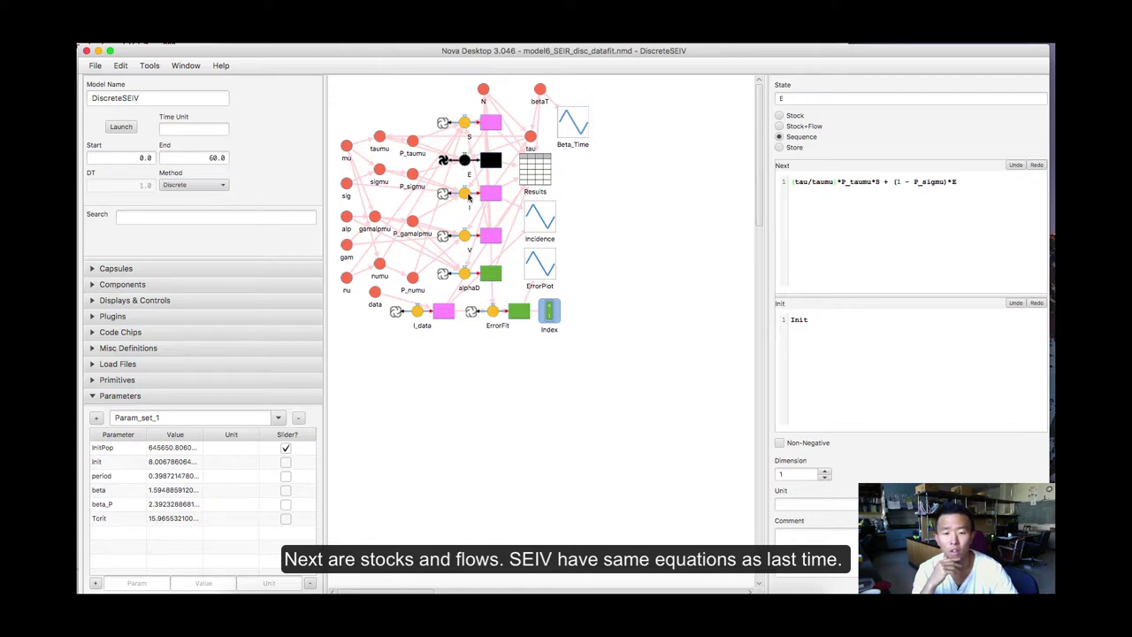
click(465, 194)
click(466, 237)
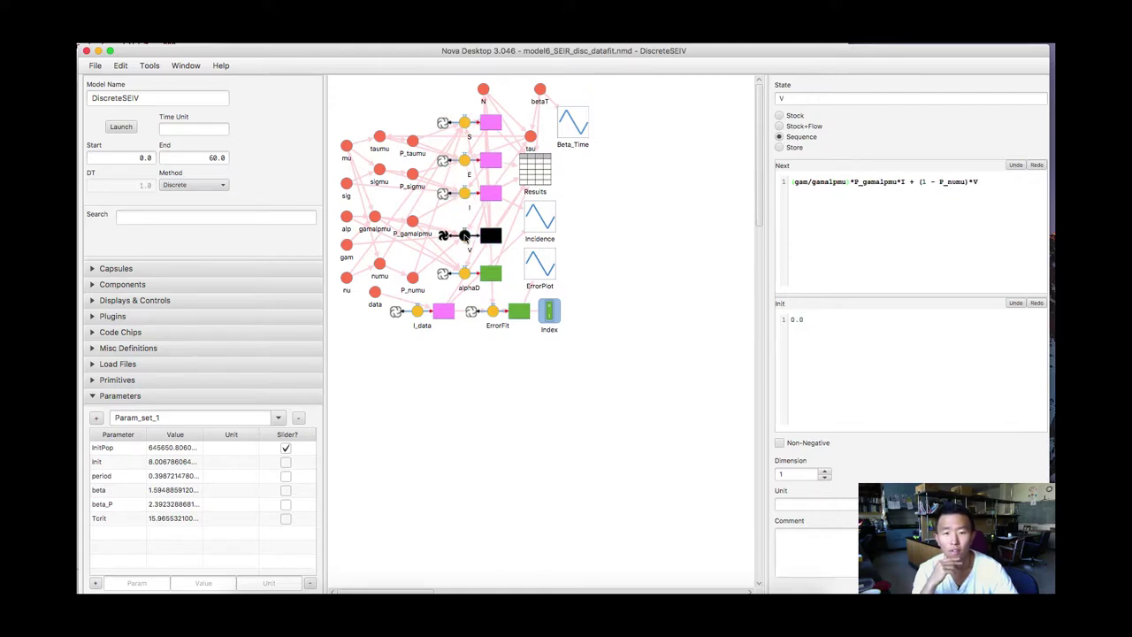
click(465, 274)
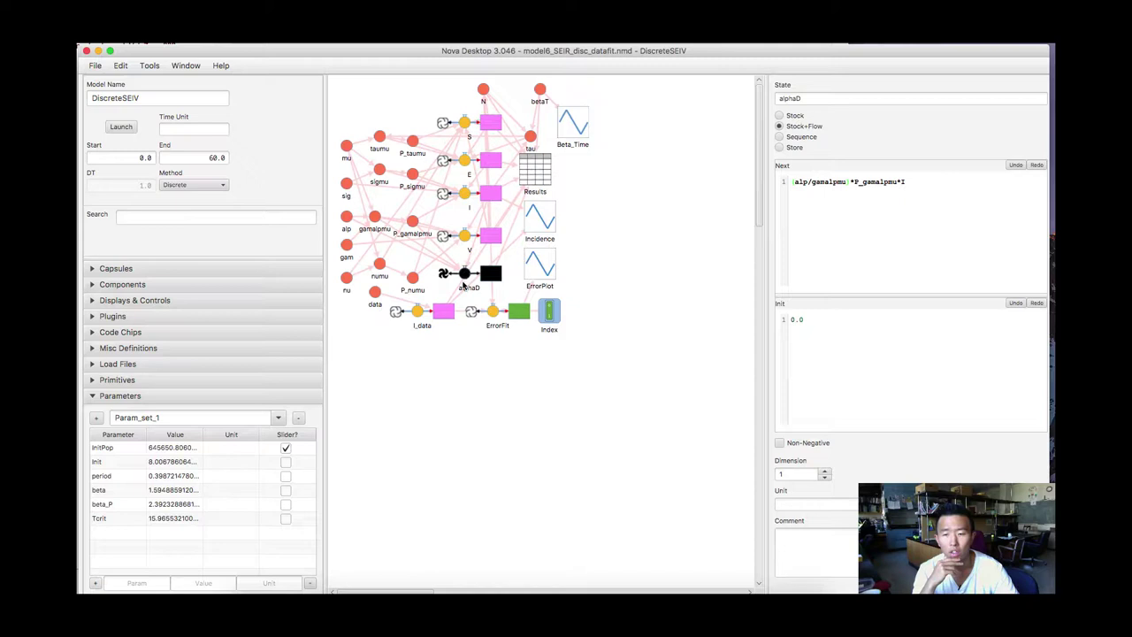
- Inspect I_data's equation and the data term's incidence array starting 0,3,18,36,71
click(418, 314)
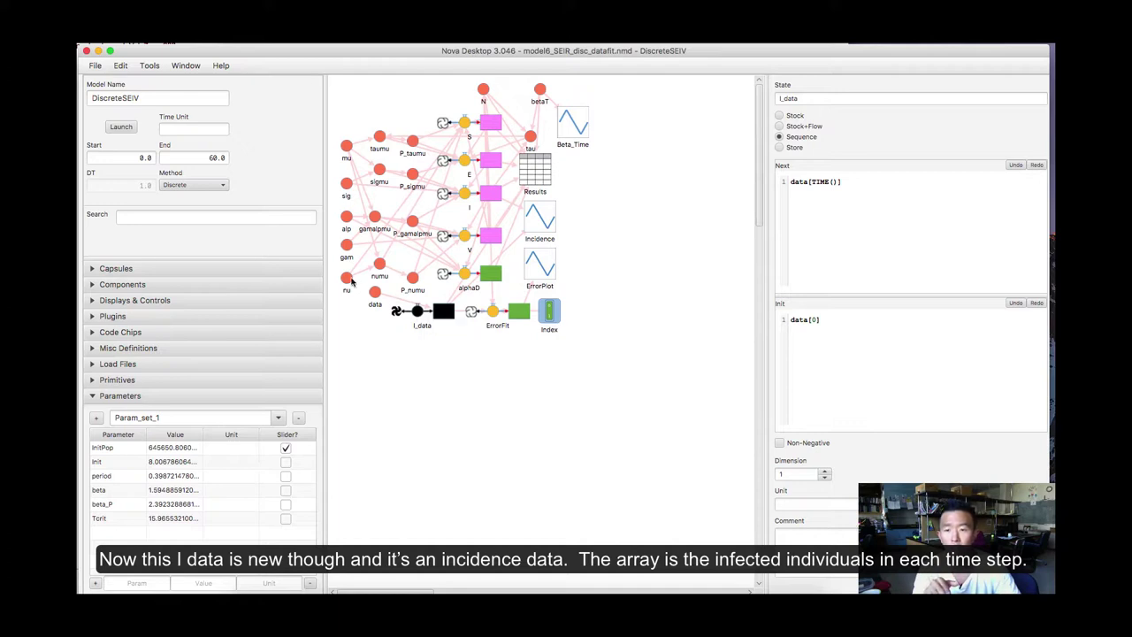
click(375, 292)
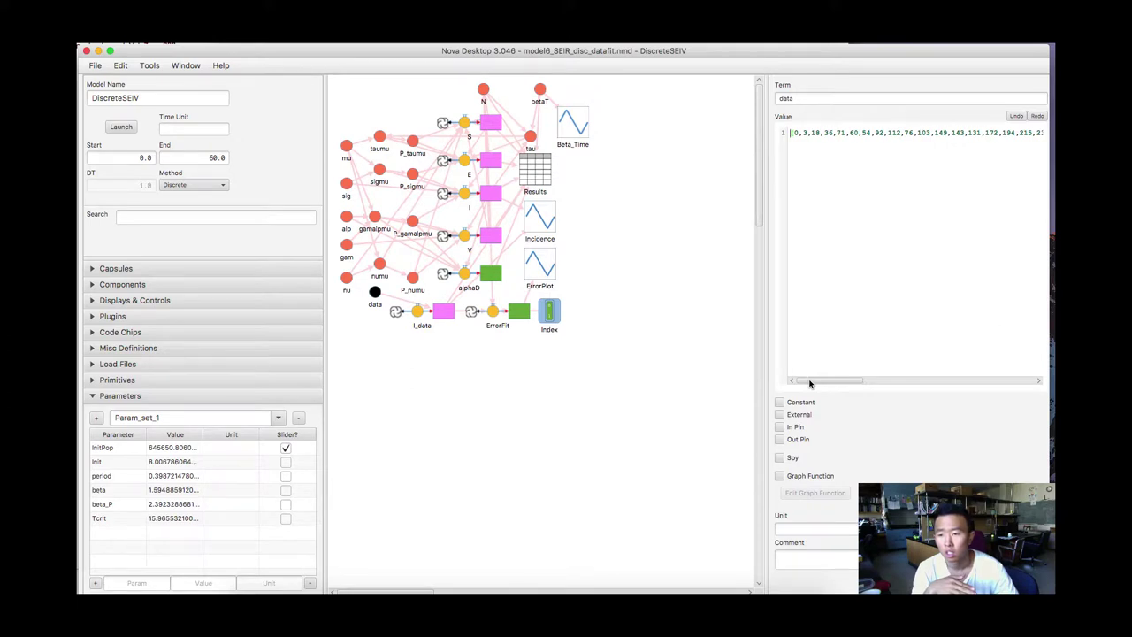
- Scroll the data array past its ~606 peak to the trailing zeros, then restore the diagram
drag(809, 382, 931, 381)
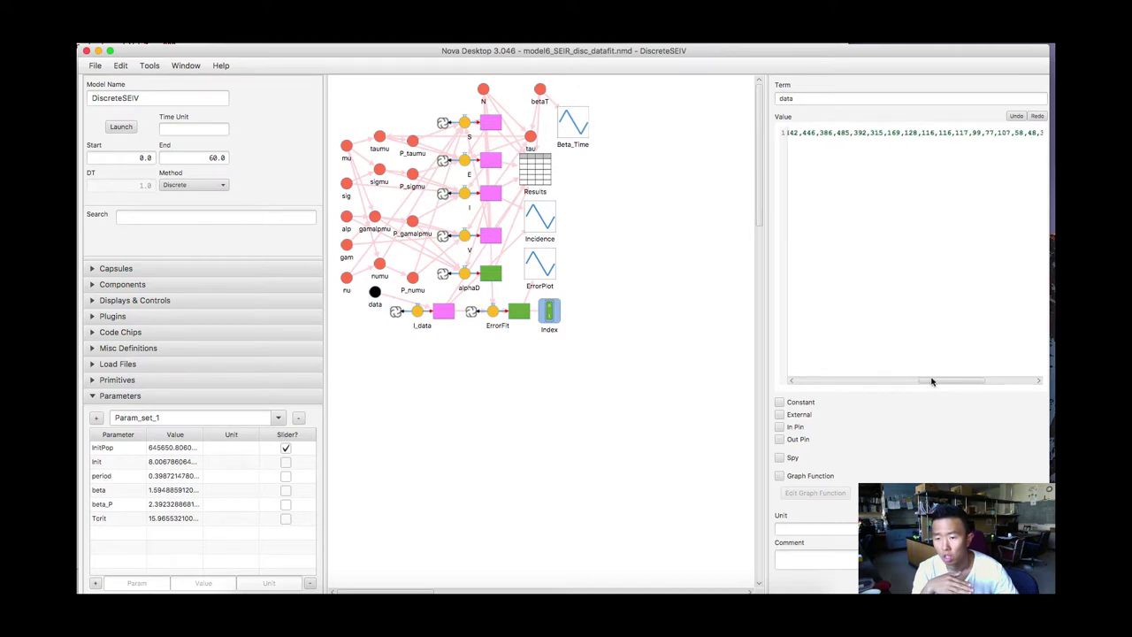
drag(758, 345, 362, 339)
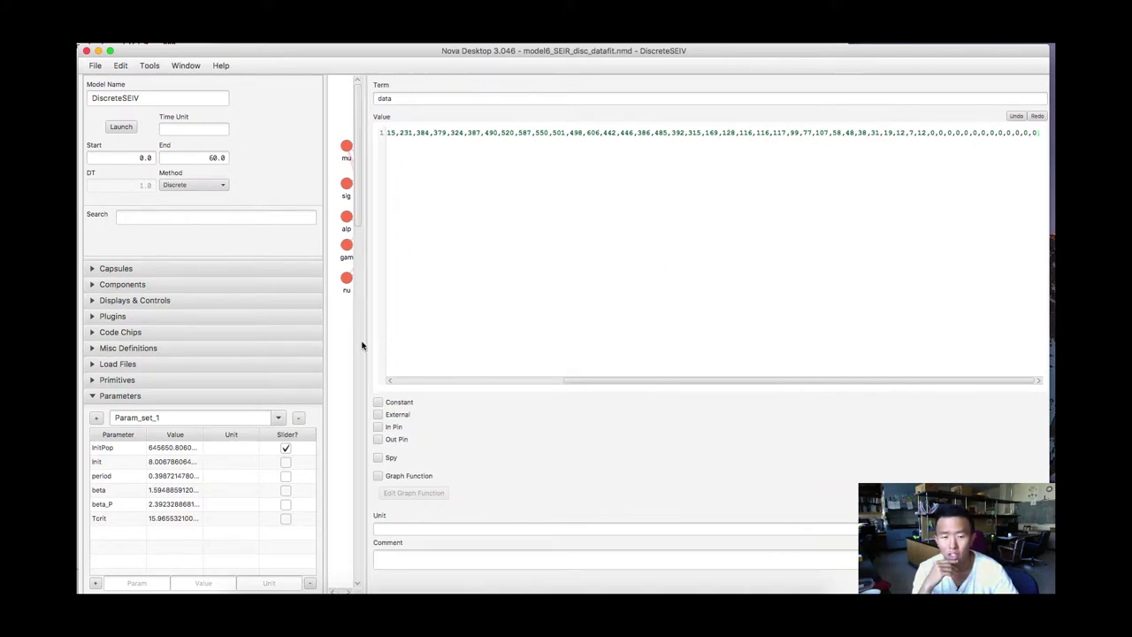
drag(363, 343, 630, 345)
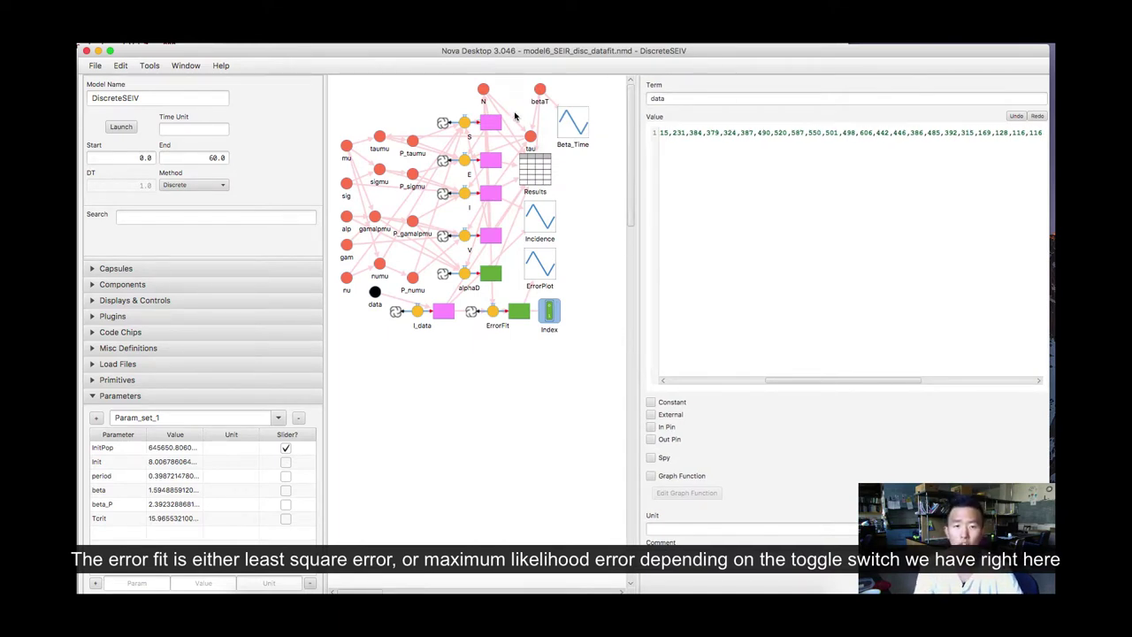
- Check the ErrorFit equations and the Index toggle: initial value 0, MLE off, LSE on
click(496, 318)
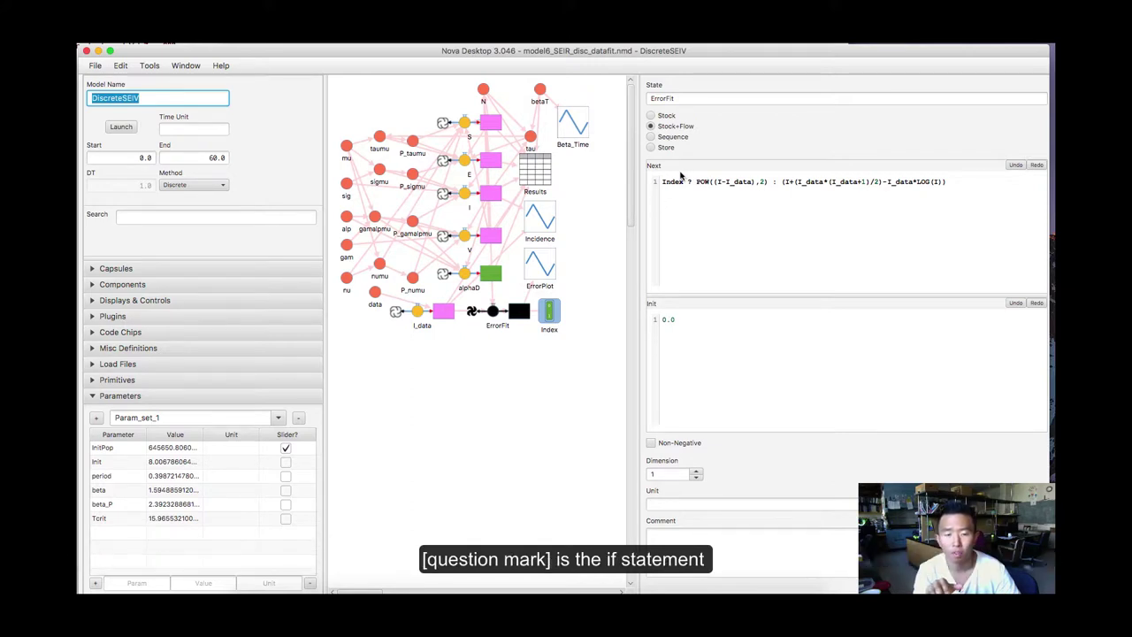
click(688, 181)
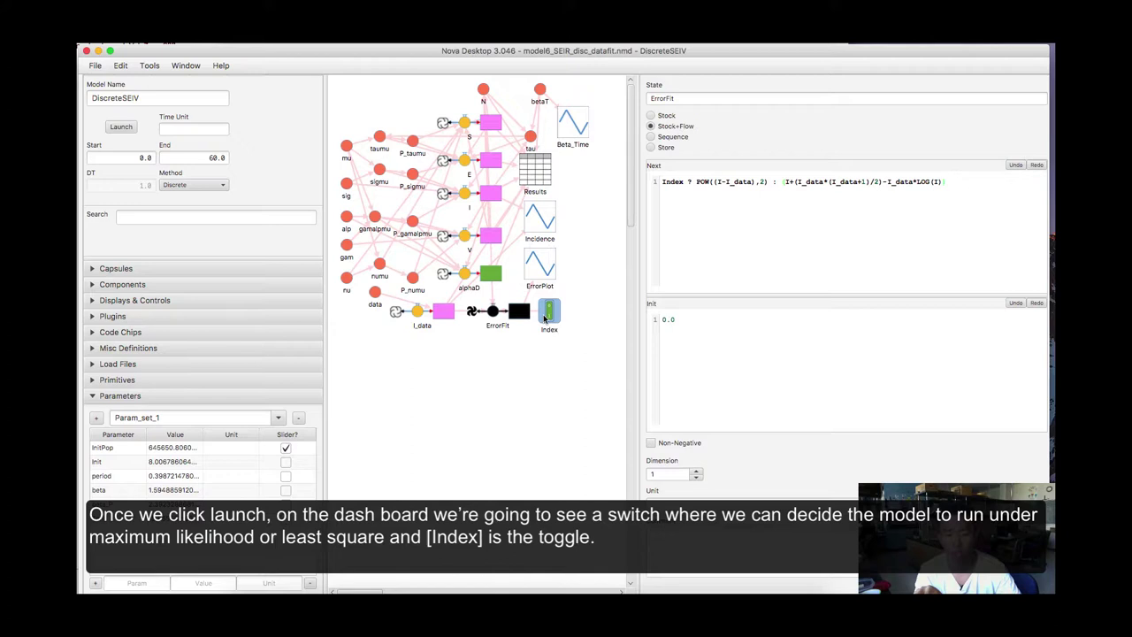
click(545, 316)
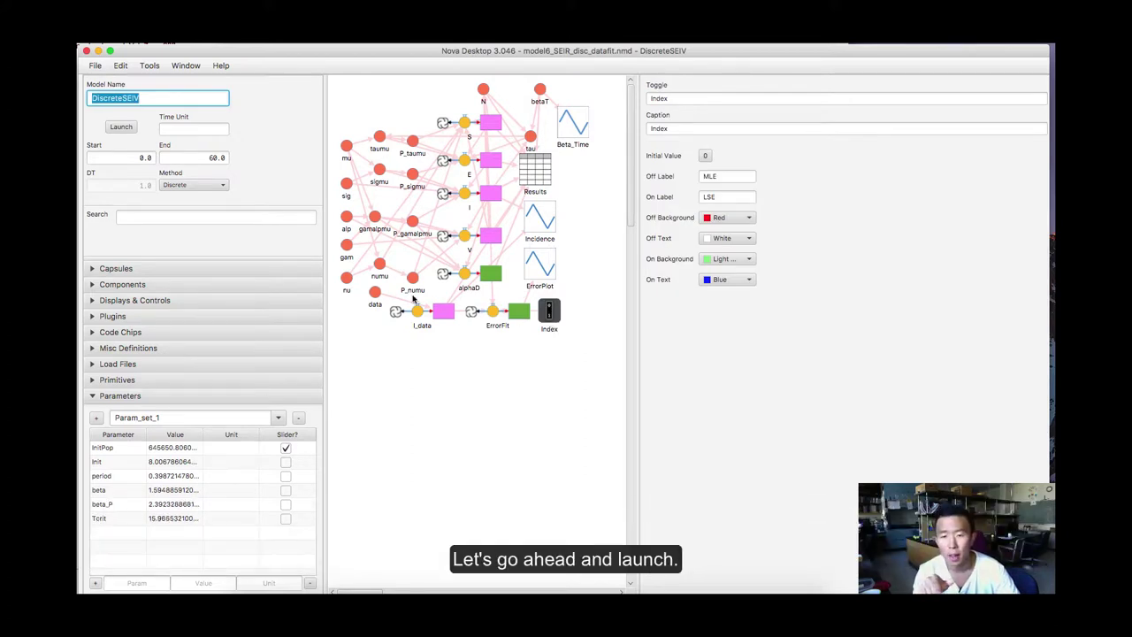
- Launch the model dashboard, then reposition and enlarge its window
click(121, 126)
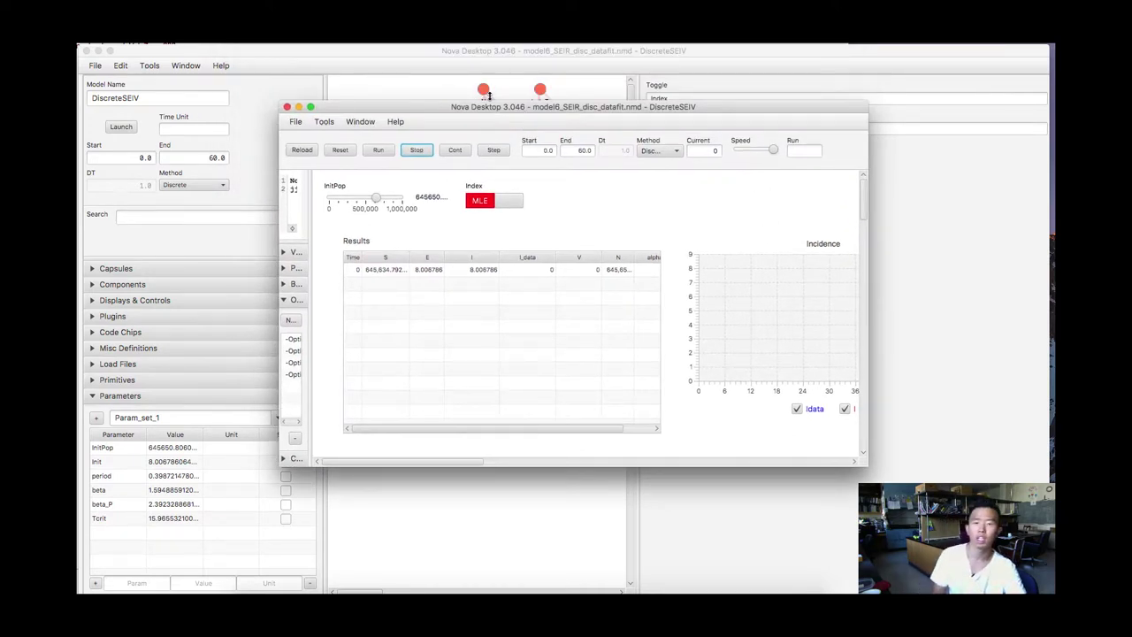
drag(443, 108, 242, 55)
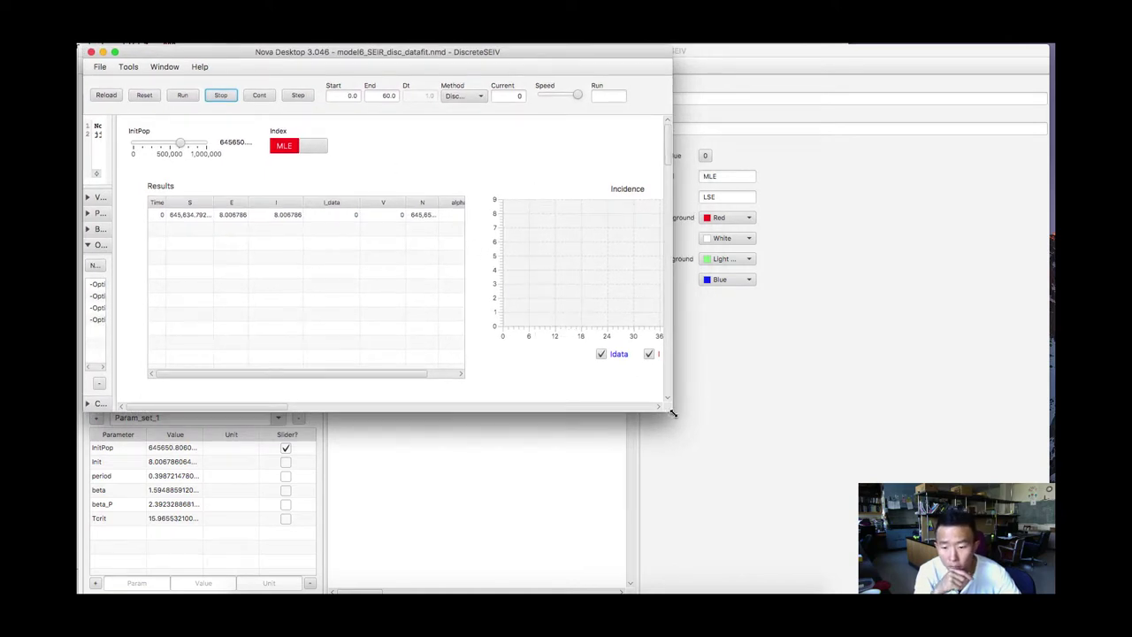
drag(672, 412, 1054, 592)
- Move the Beta_Time chart to sit to the right of the ErrorPlot
scroll(564, 436, down, 5)
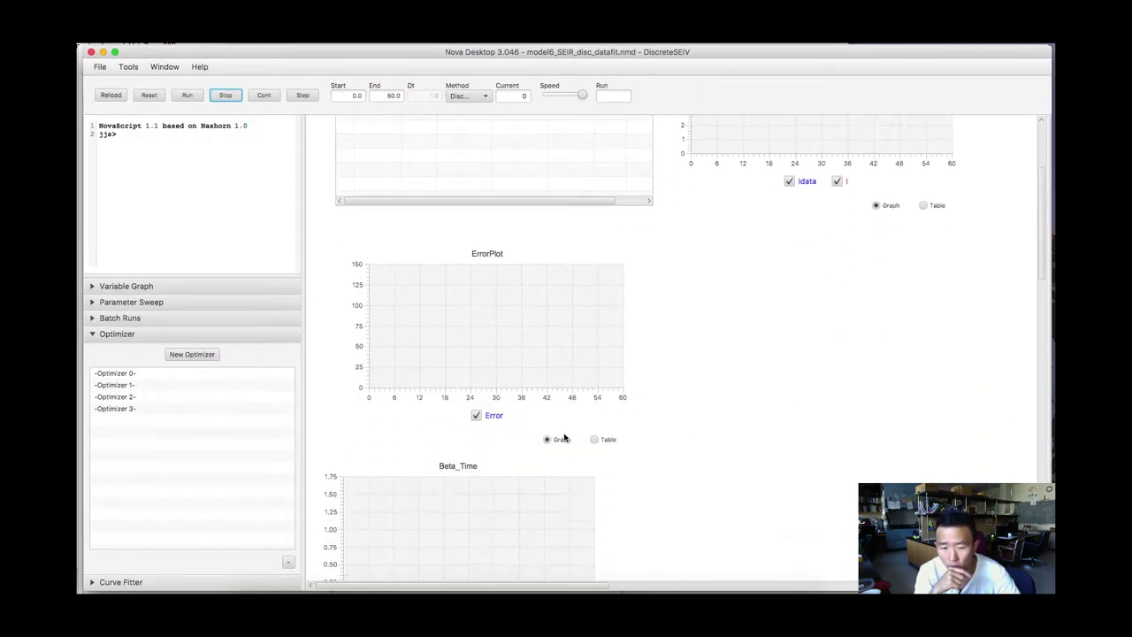
scroll(563, 437, down, 2)
drag(496, 467, 839, 268)
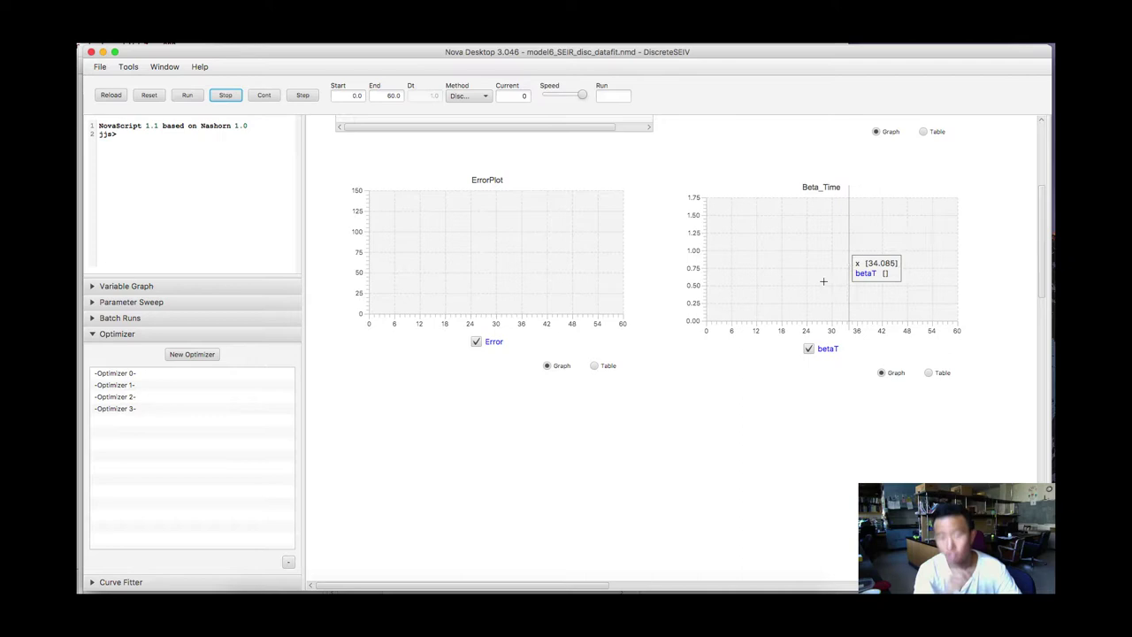
scroll(791, 298, down, 2)
scroll(790, 297, up, 6)
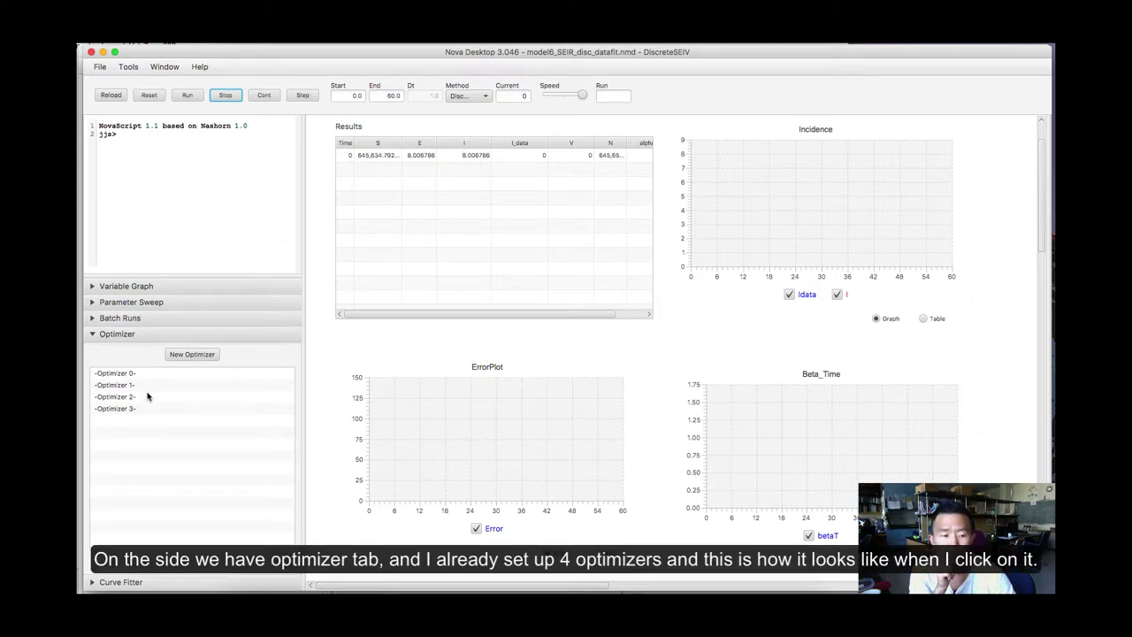
- Open Optimizer 0 to check Init bounds 0.0–20.0, guesses 5.0 and 15.0, and its ErrorFit expression
drag(304, 348, 247, 352)
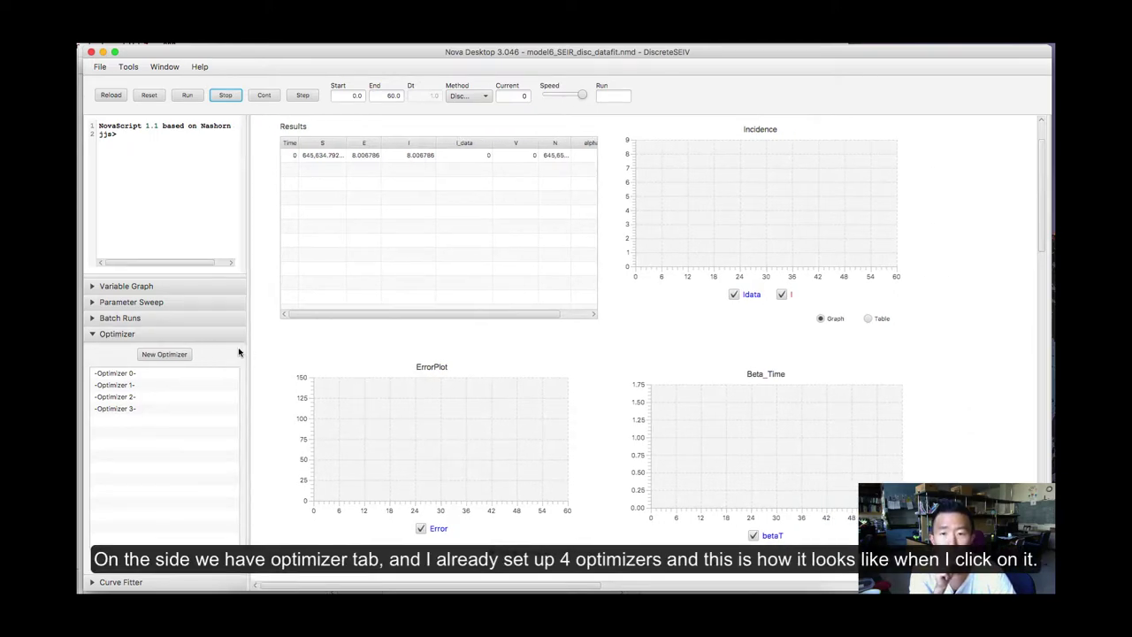
double_click(113, 372)
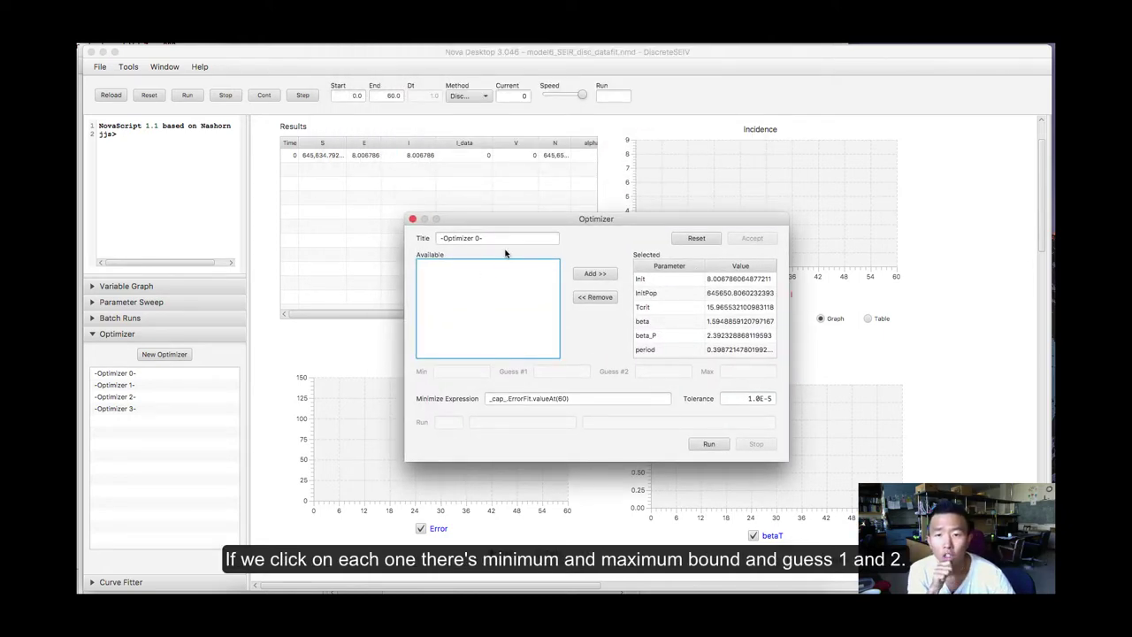
click(694, 282)
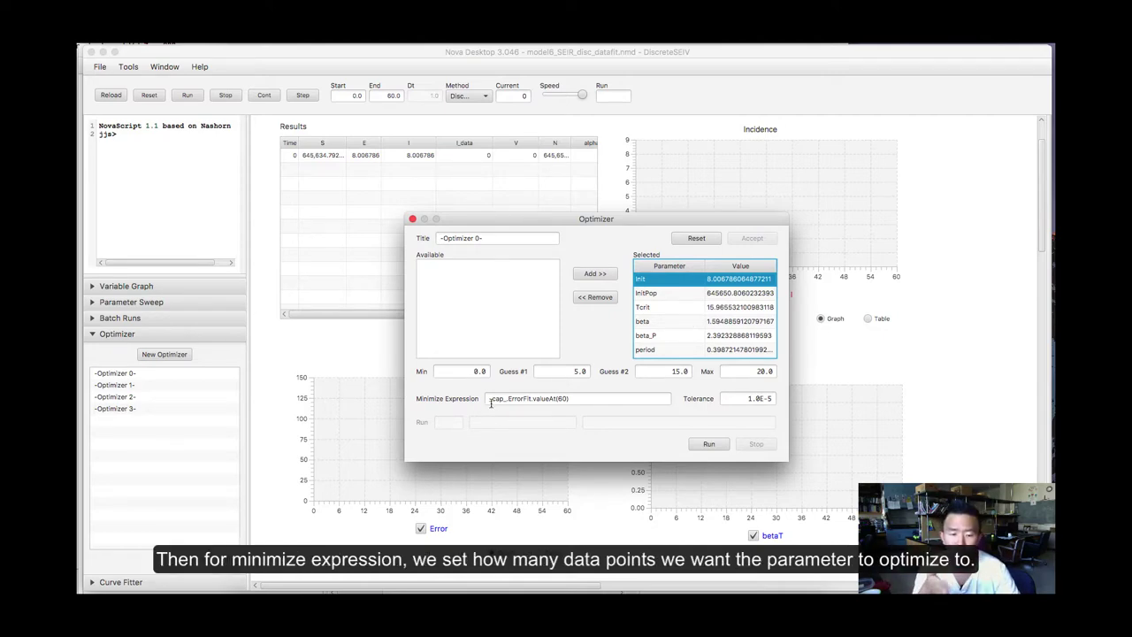
drag(490, 400, 581, 403)
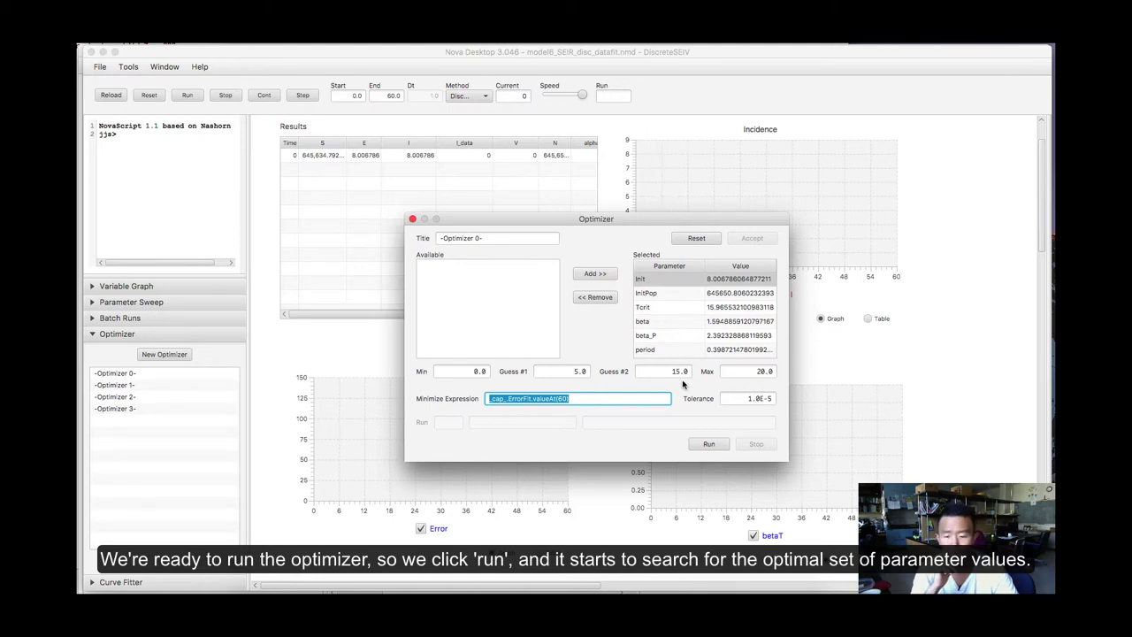
- Run Optimizer 0, accept its fitted parameters, and rerun the model against the incidence data
click(710, 443)
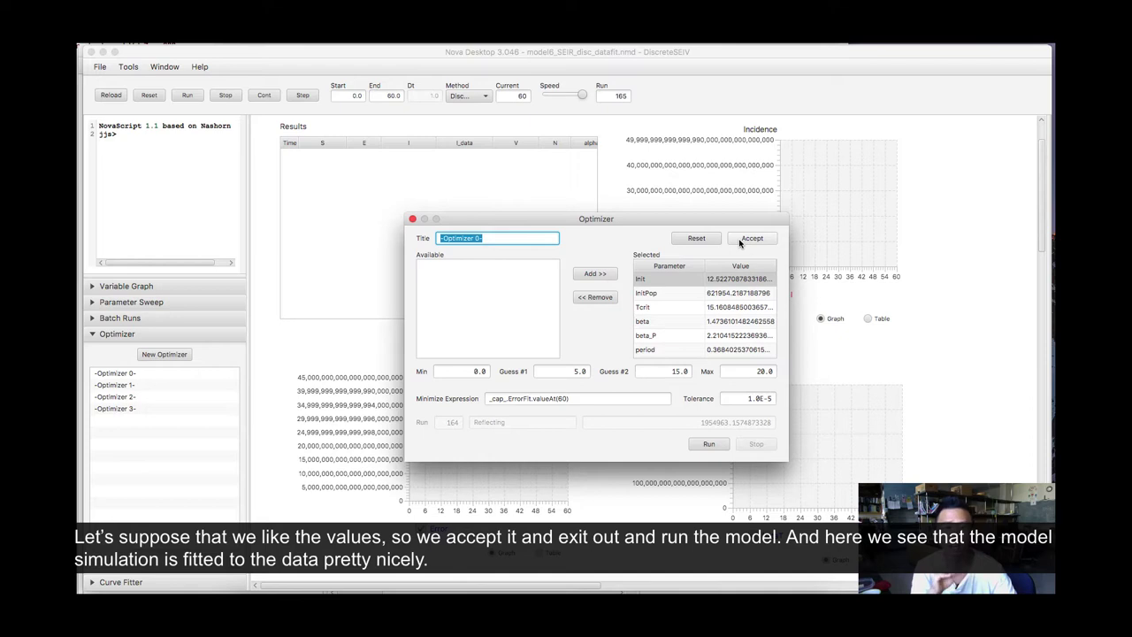
click(743, 245)
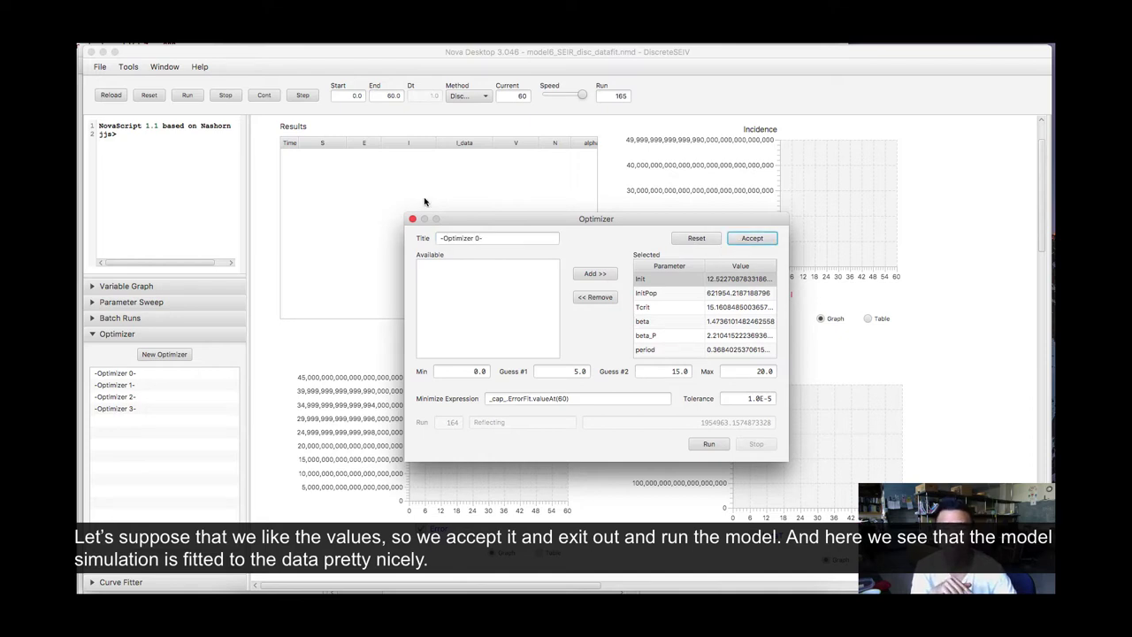
click(413, 219)
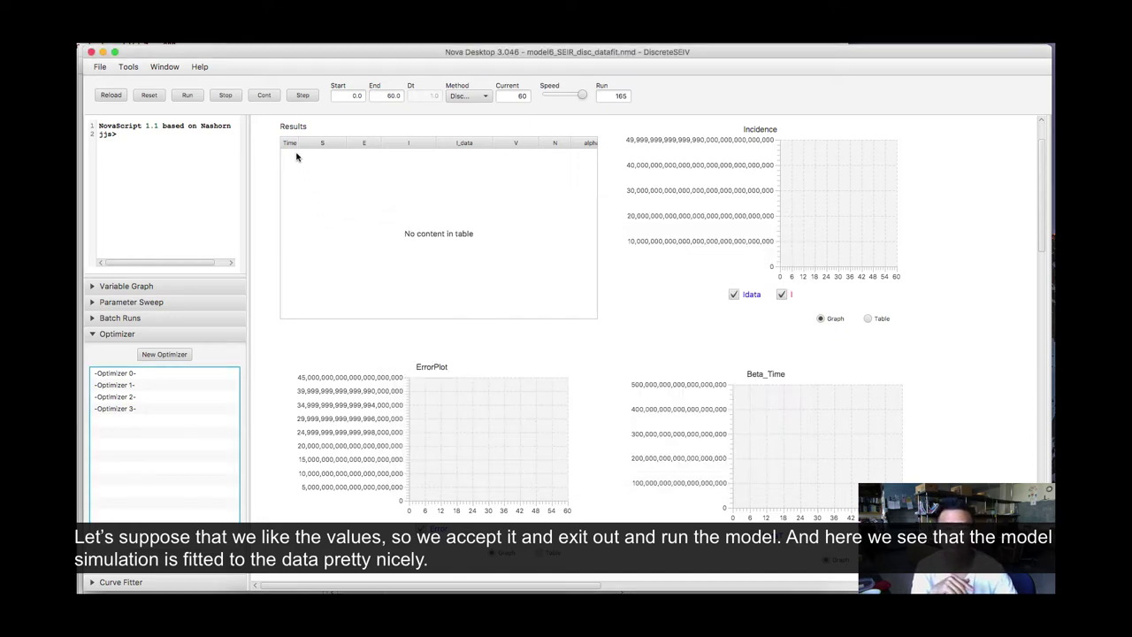
click(190, 96)
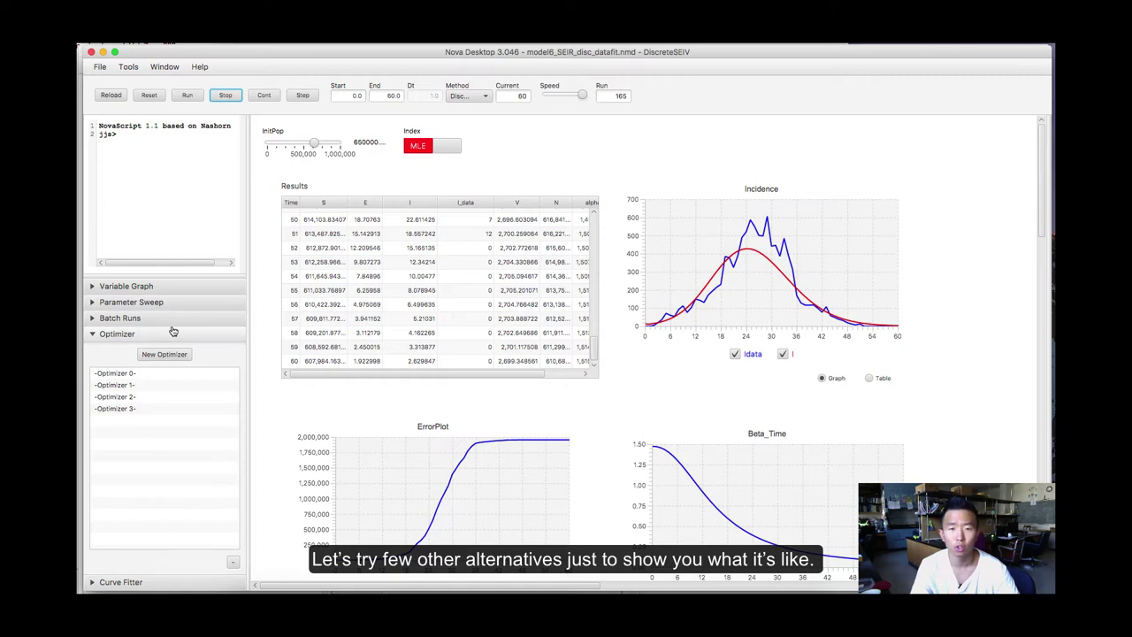
- Change Optimizer 0's Minimize Expression from valueAt(60) to valueAt(30)
double_click(123, 385)
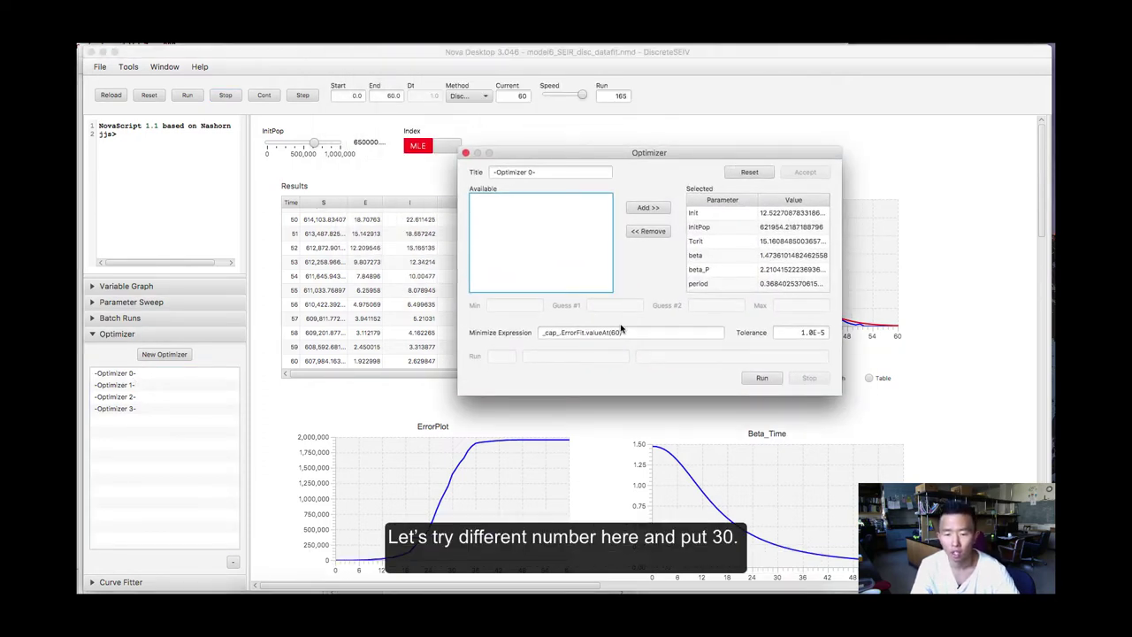
click(619, 331)
key(BackSpace)
key(BackSpace)
text(3)
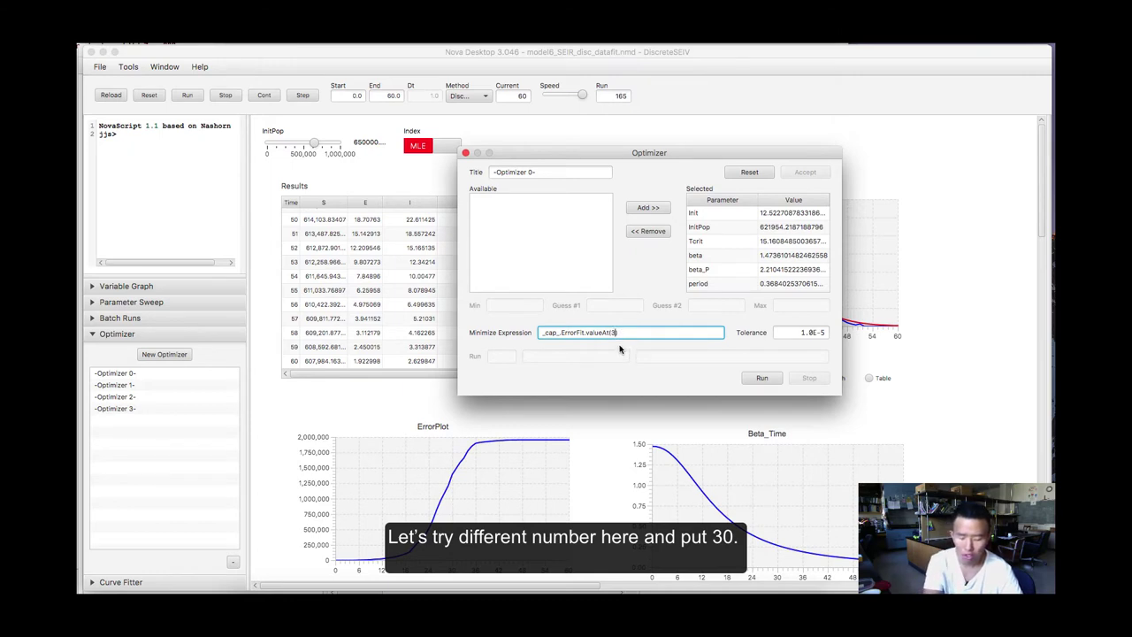
text(0)
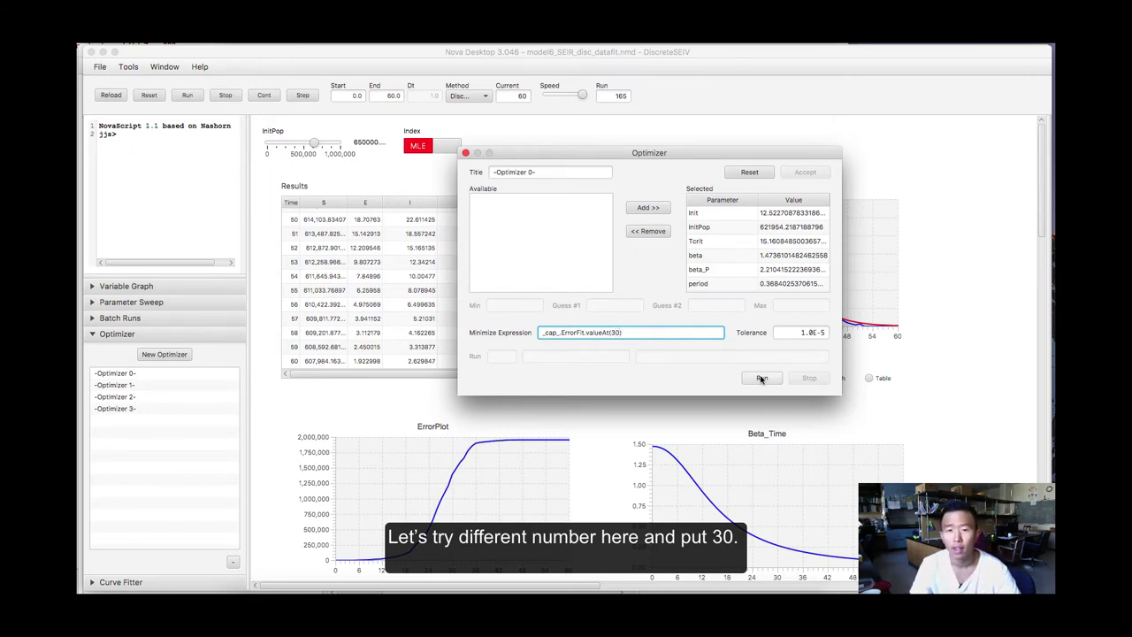
- Run the optimizer, accept the refitted values, and rerun the model
click(760, 379)
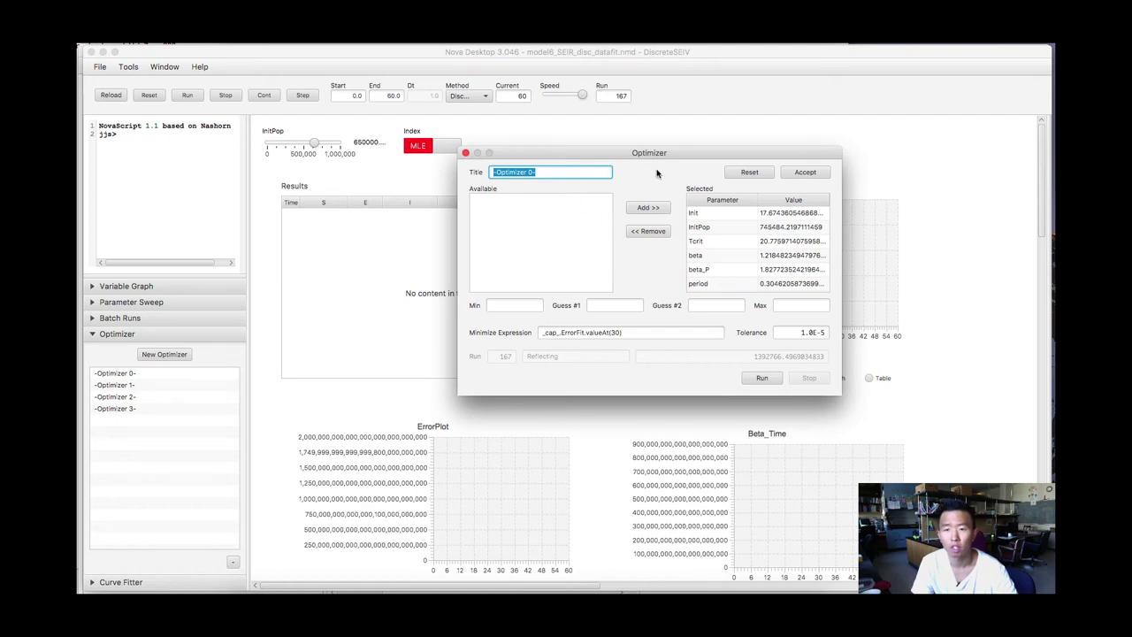
click(792, 173)
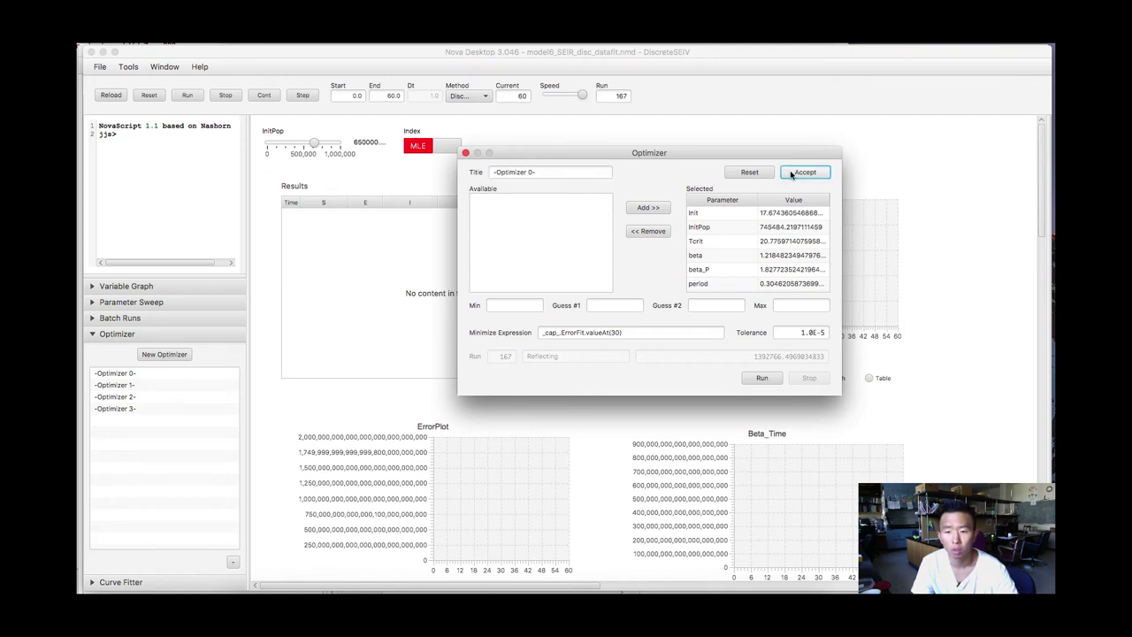
click(465, 152)
click(193, 98)
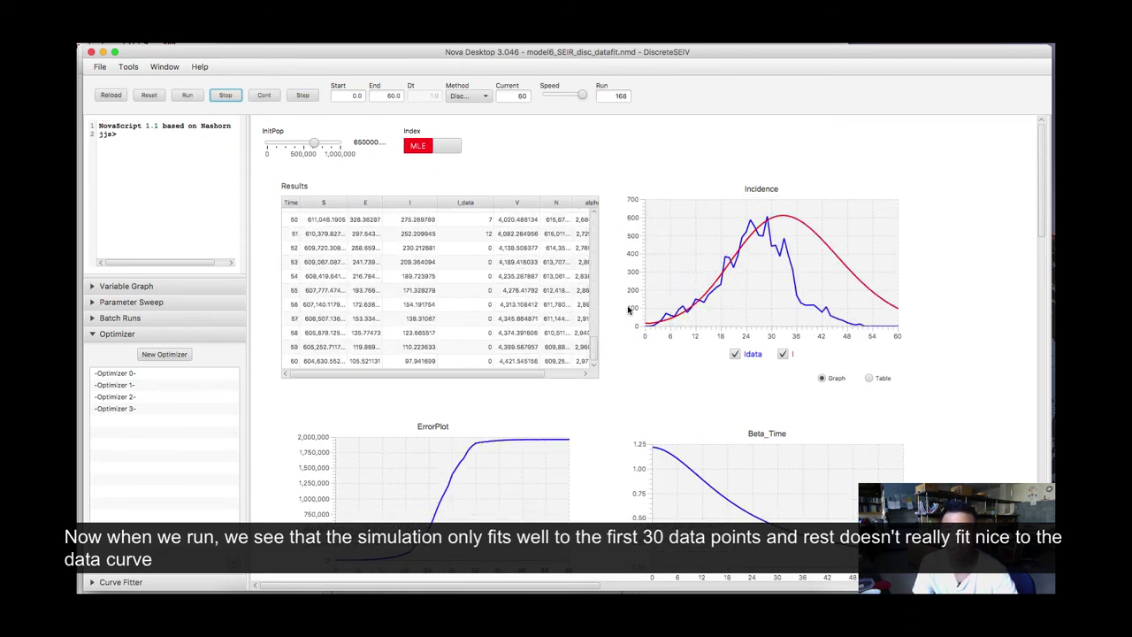
mouse_move(771, 222)
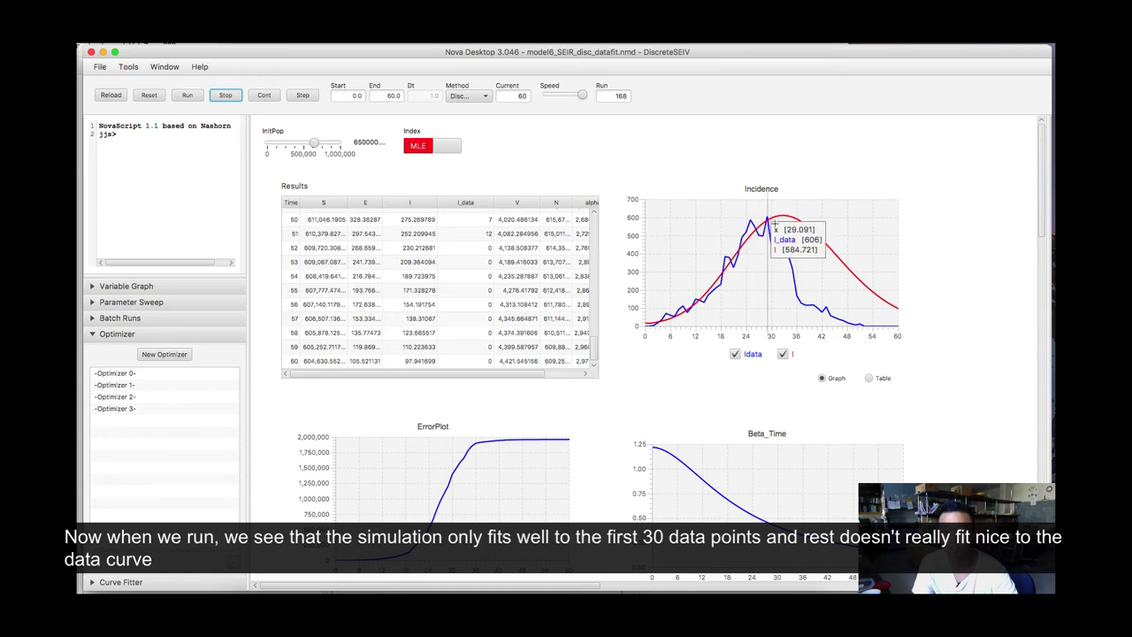